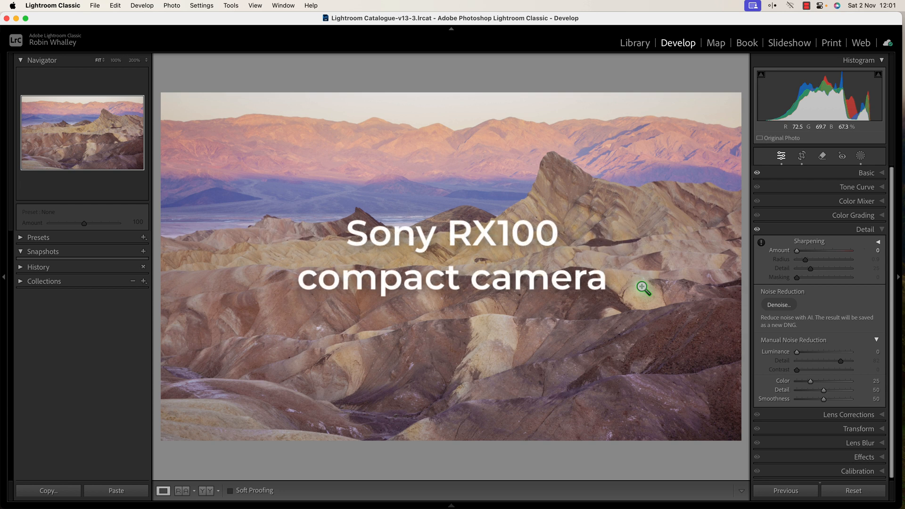
Sharpen the photo in the Detail settings with an amount of 53 and a detail of 43
left_click(537, 257)
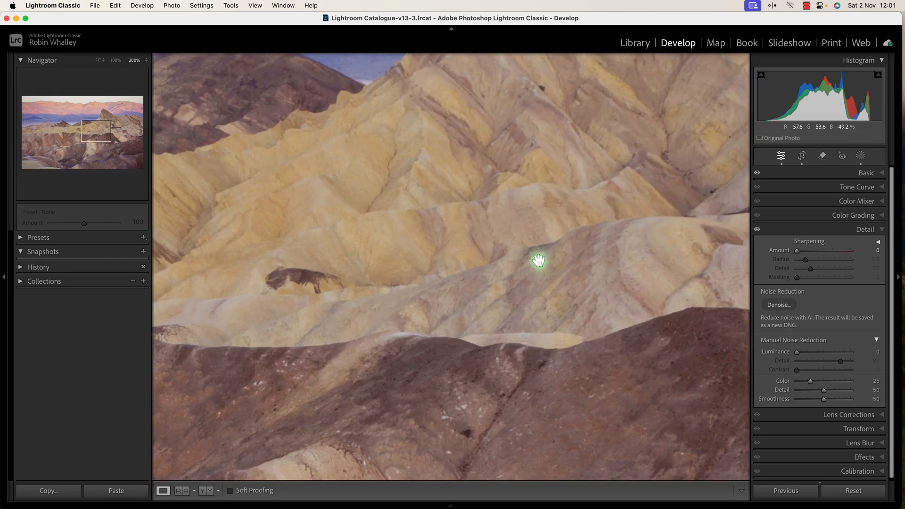
left_click_drag(558, 211, 661, 28)
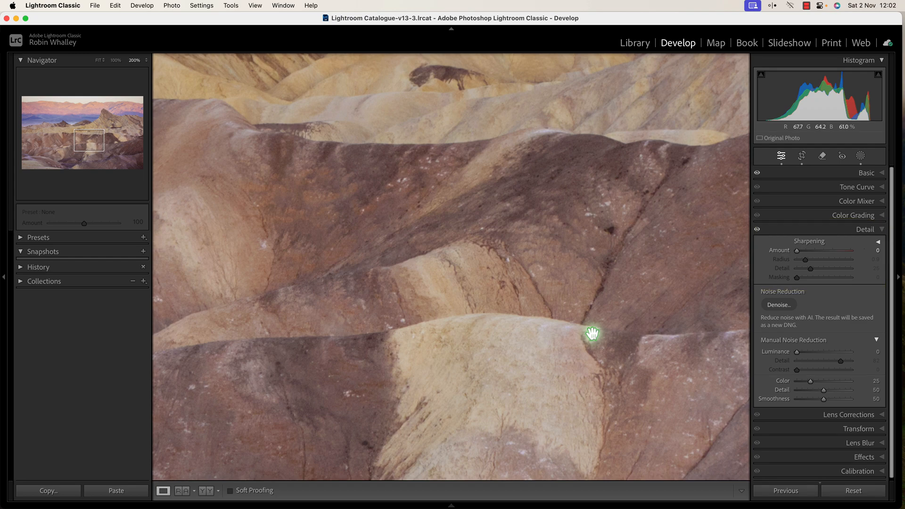
mouse_move(798, 251)
left_mouse_down()
mouse_move(822, 251)
mouse_move(821, 269)
mouse_move(837, 267)
mouse_move(816, 268)
mouse_move(815, 250)
left_mouse_up()
left_click_drag(817, 268, 820, 269)
Set the sharpening masking to 26 using the mask preview, and inspect the foreground slopes
left_click_drag(90, 139, 97, 115)
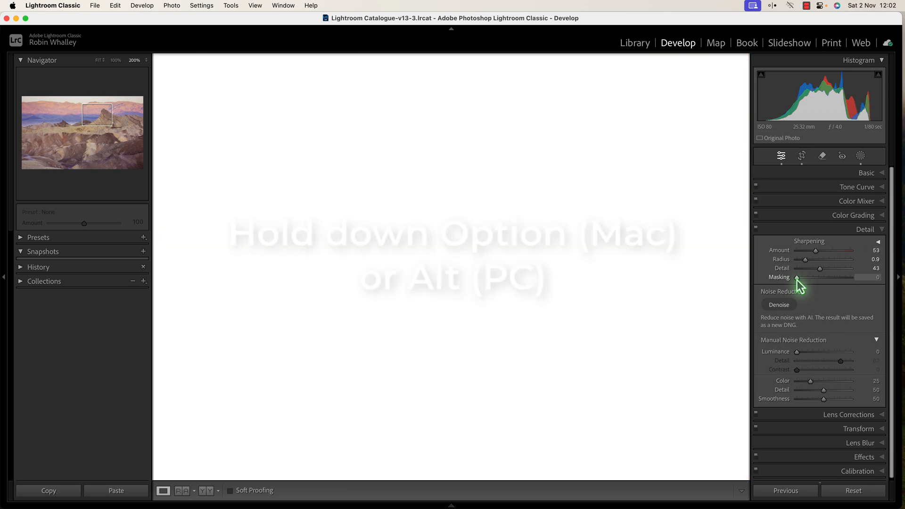
left_click(796, 278, "alt")
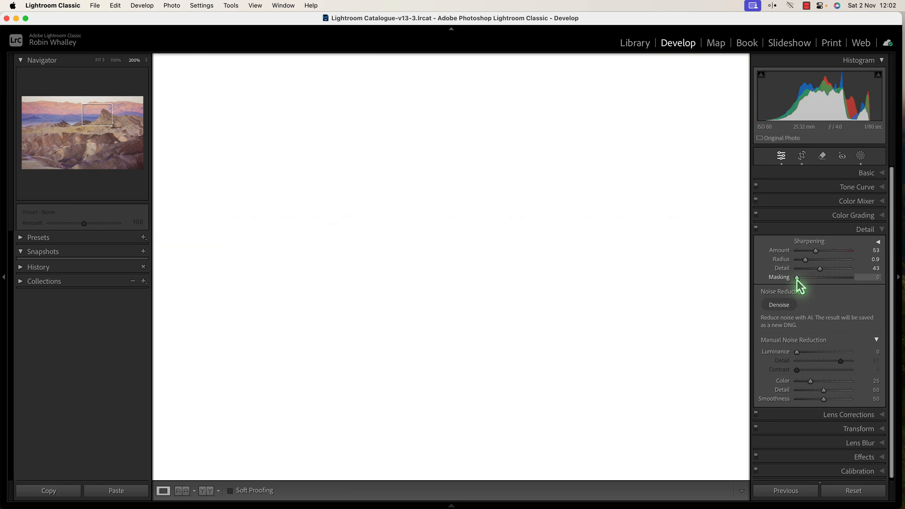
left_click_drag(796, 280, 811, 279)
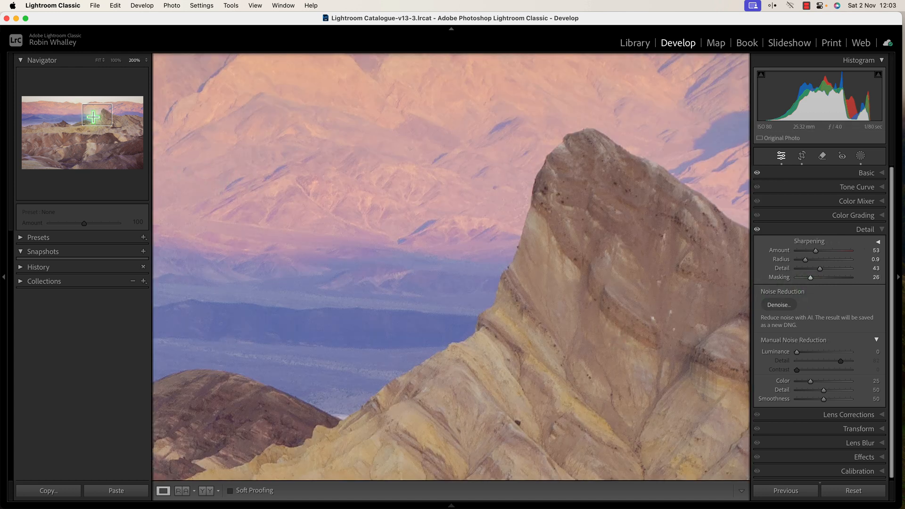
left_click_drag(92, 116, 98, 146)
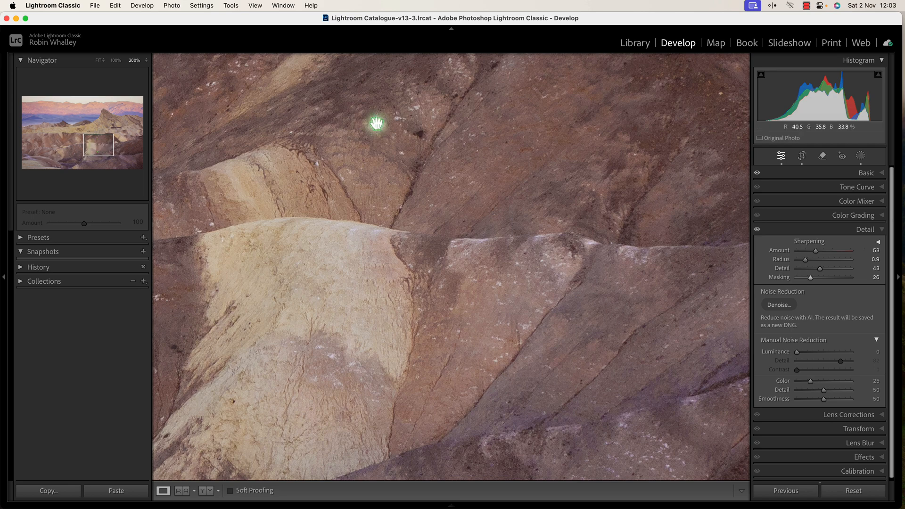
Send the photo to Adobe Photoshop 2025 for editing
right_click(453, 169)
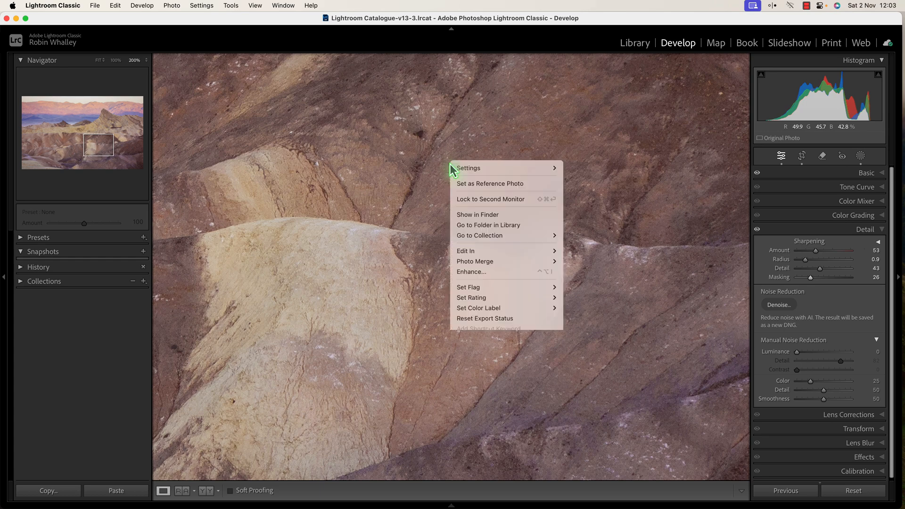
mouse_move(504, 252)
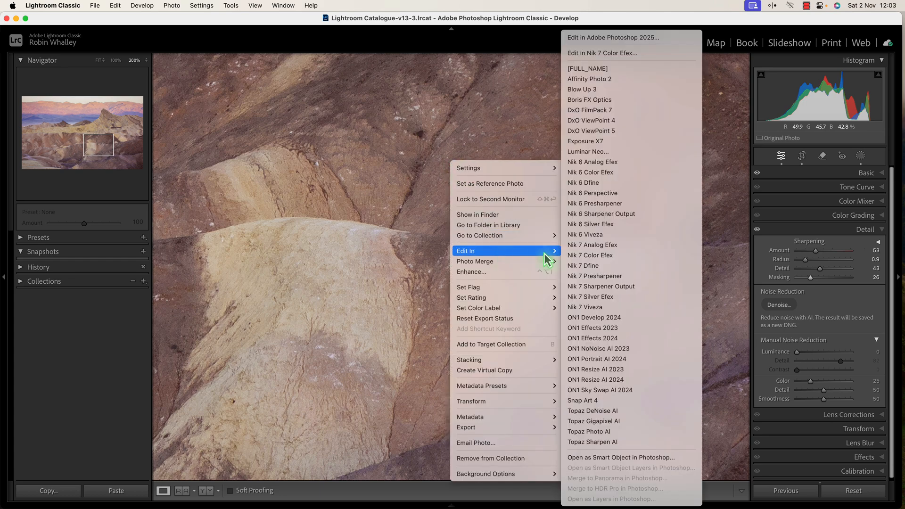
left_click(625, 39)
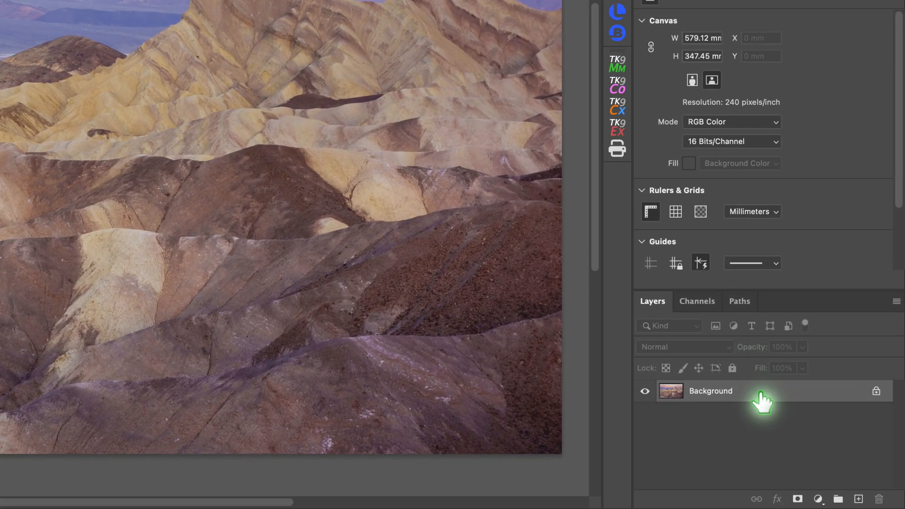
Duplicate the Background layer as Background copy in the same document
right_click(787, 415)
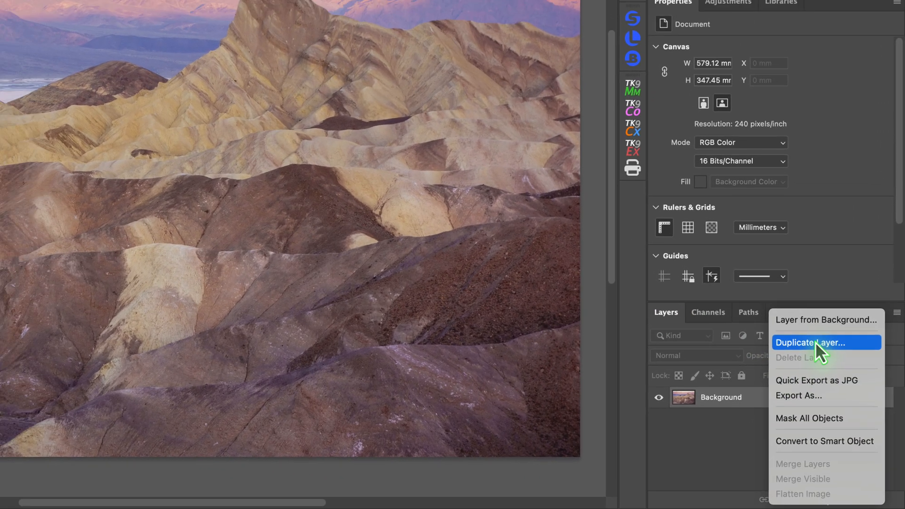
left_click(810, 333)
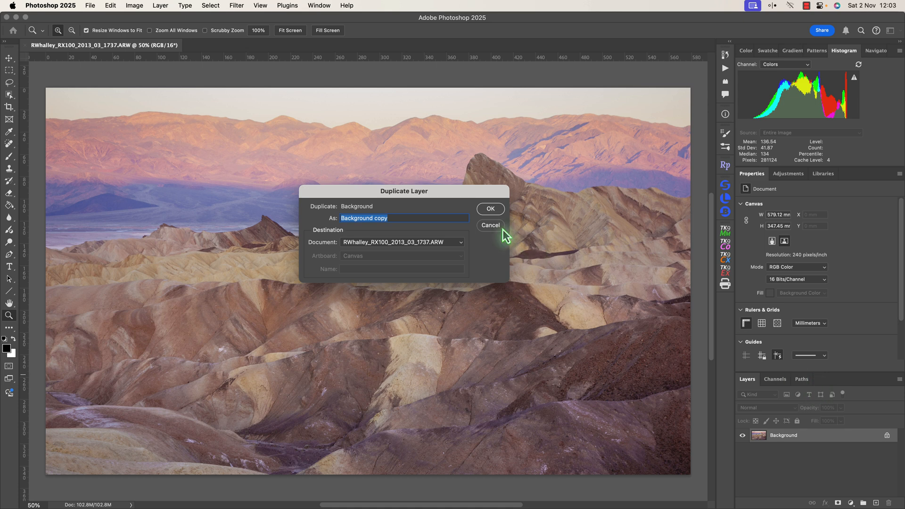
left_click(490, 210)
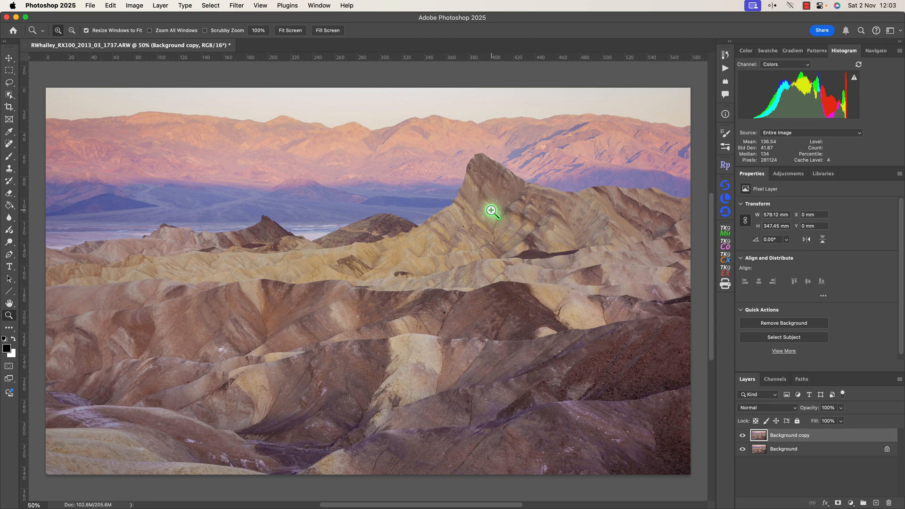
Try an Unsharp Mask on the Background copy with amount 100% and radius 1.0 pixels, inspecting the slopes and the peak's edge
left_click(232, 7)
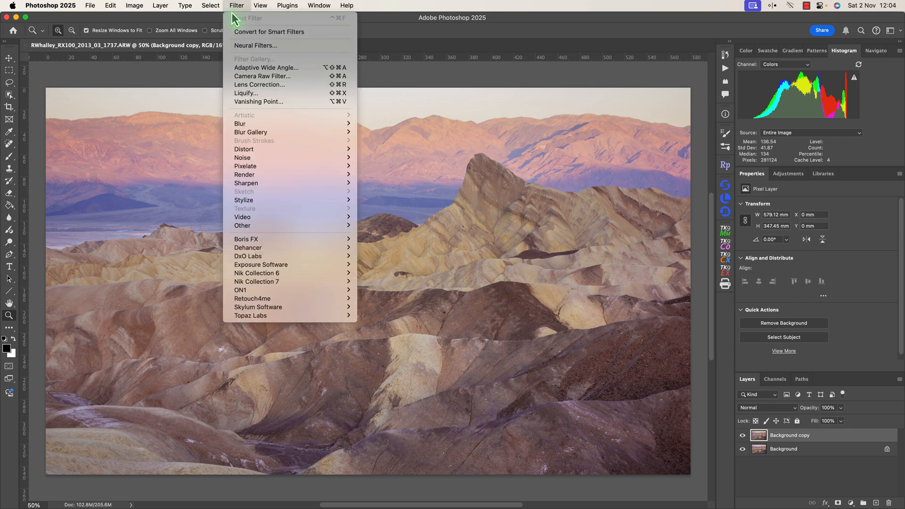
mouse_move(303, 188)
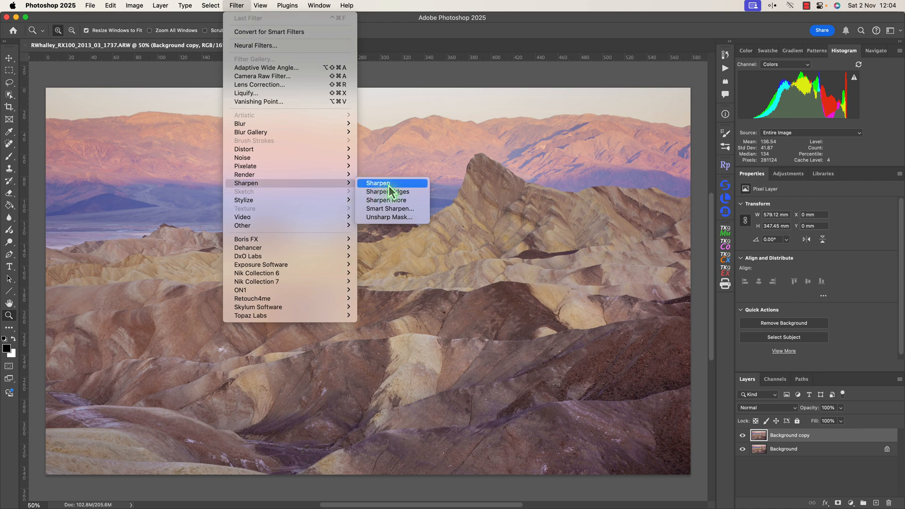
left_click(421, 220)
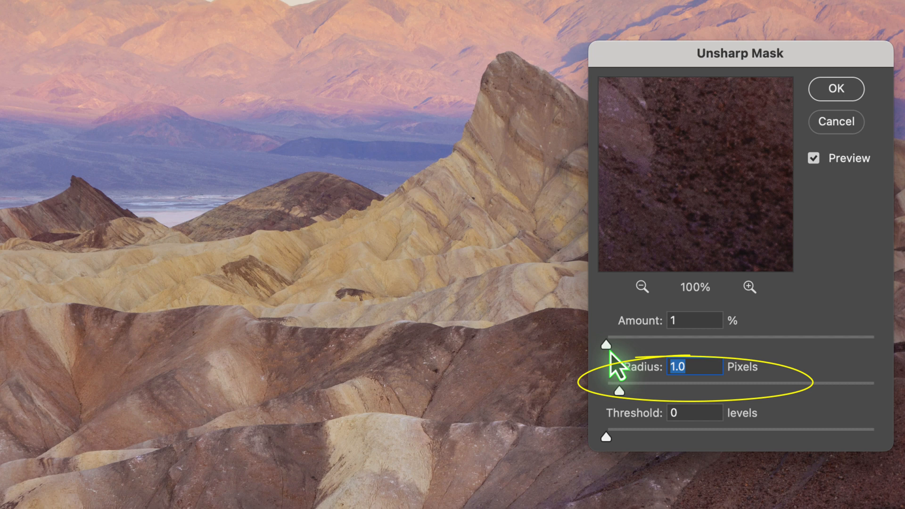
left_click_drag(606, 345, 753, 350)
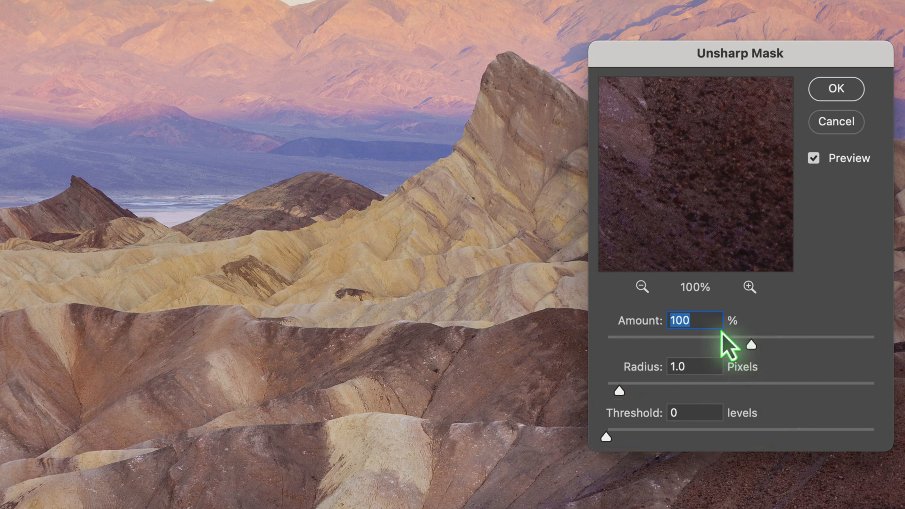
left_click(249, 430)
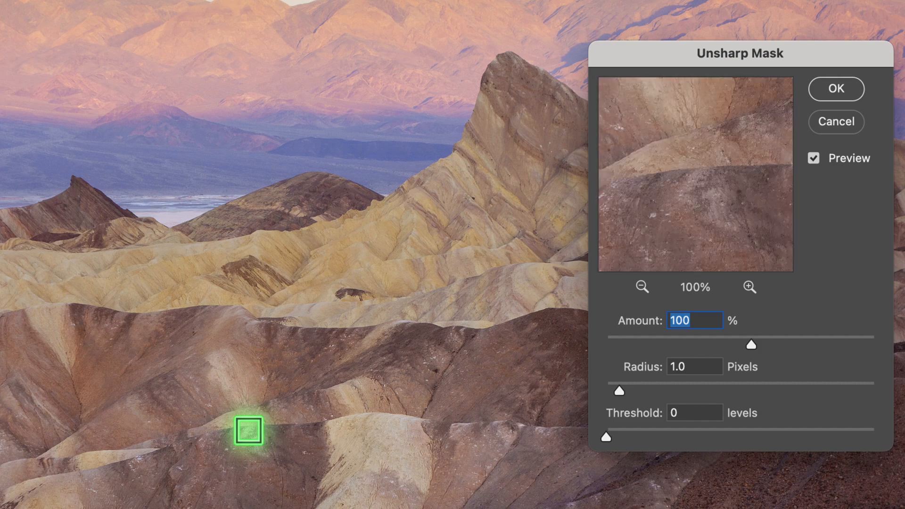
left_click(434, 178)
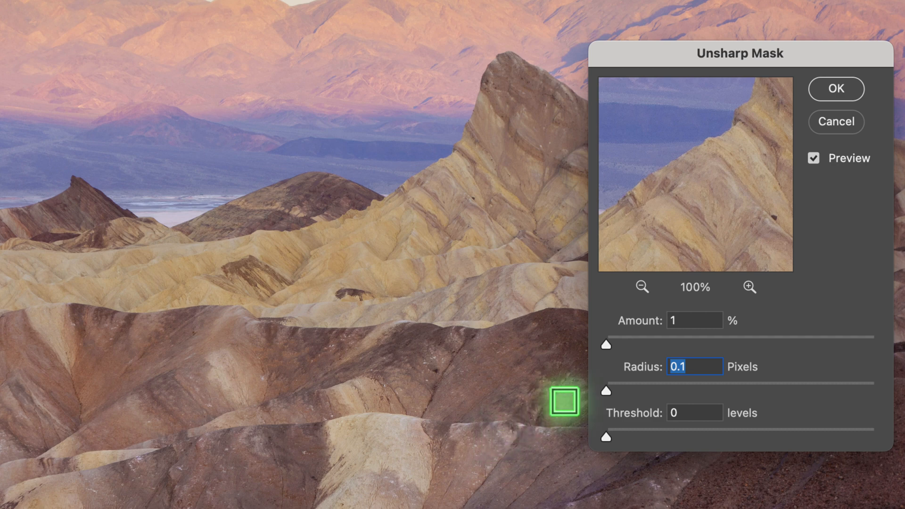
Try the Unsharp Mask with radius 20.3 pixels and amount 22%, compare it with the unfiltered image, and discard the filter
left_click_drag(606, 395, 725, 397)
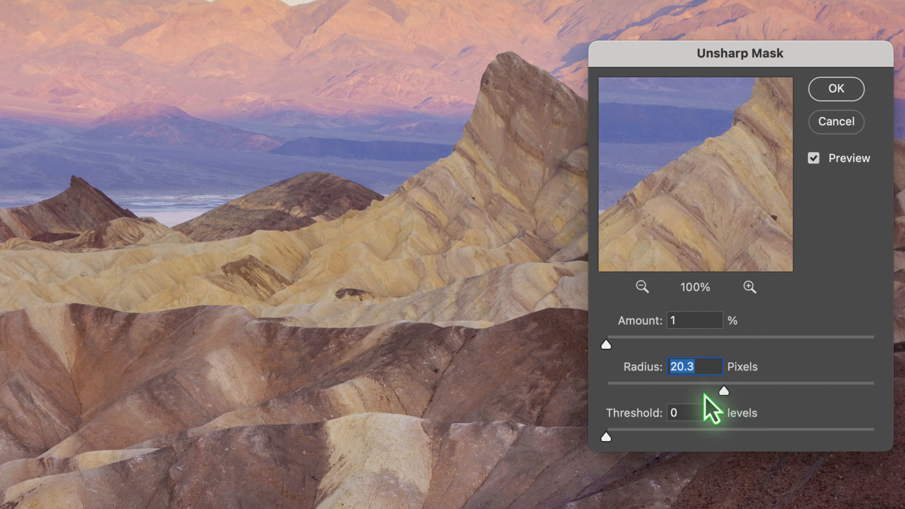
left_click_drag(610, 347, 635, 348)
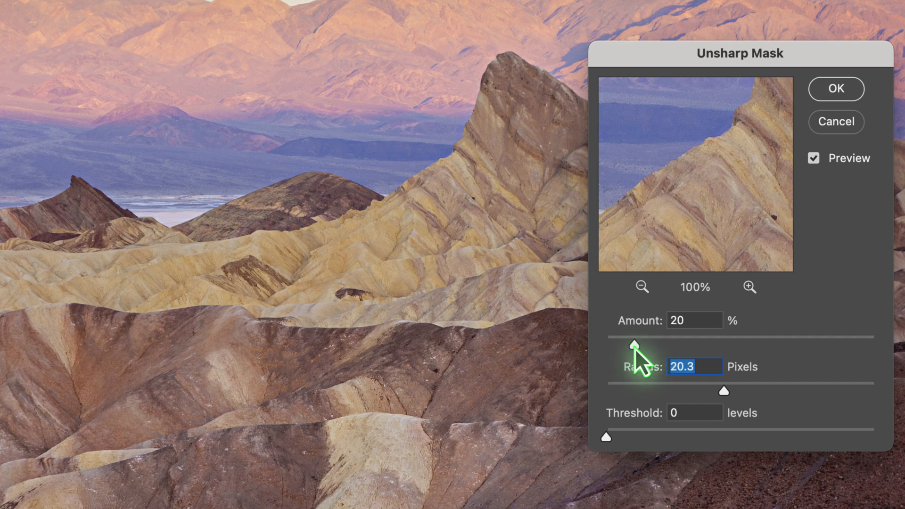
left_click_drag(635, 349, 636, 349)
left_click(814, 159)
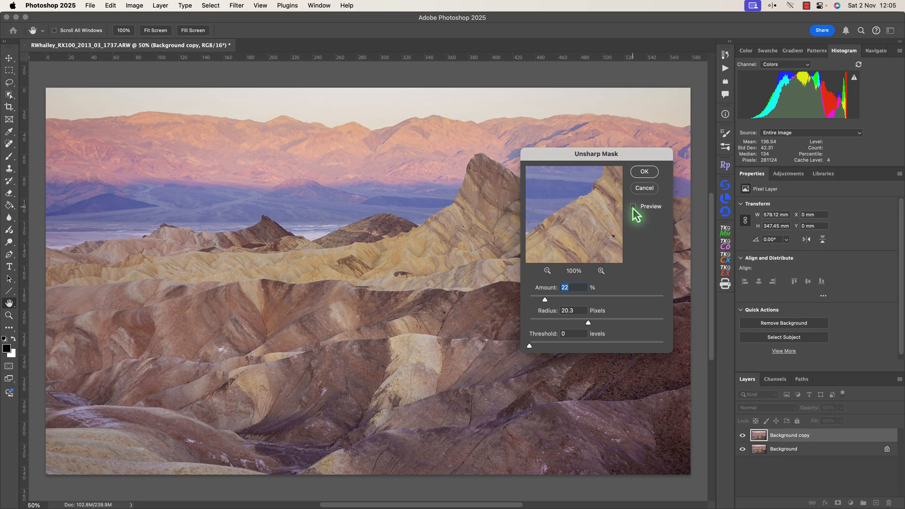
left_click(633, 207)
left_click(633, 207)
left_click(633, 207)
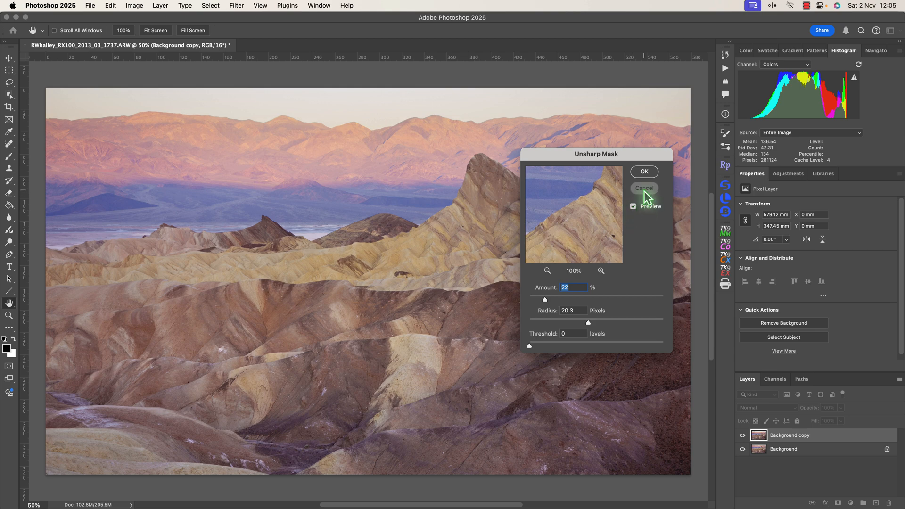
left_click(644, 188)
Set up an Unsharp Mask on the Background copy with amount 30% and radius 1.0 pixels, comparing its effect at 200% zoom
key("z")
left_click(261, 31)
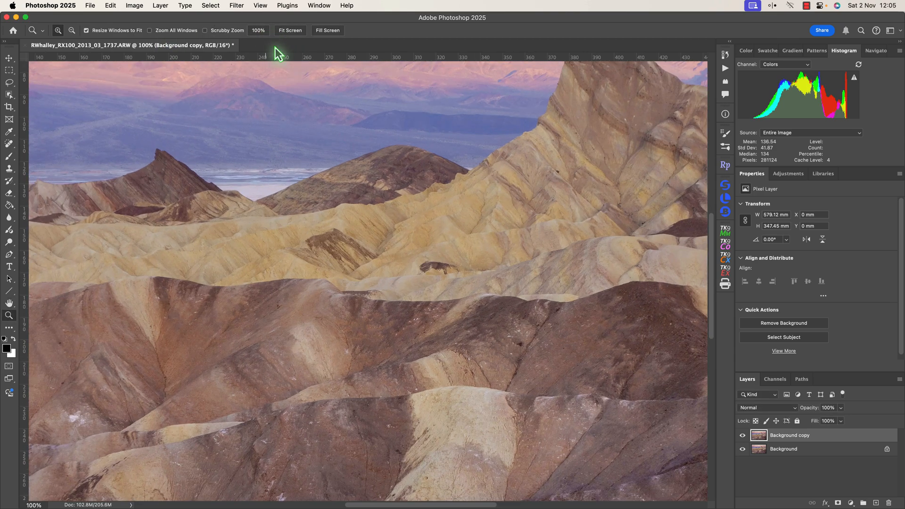
left_click(424, 424)
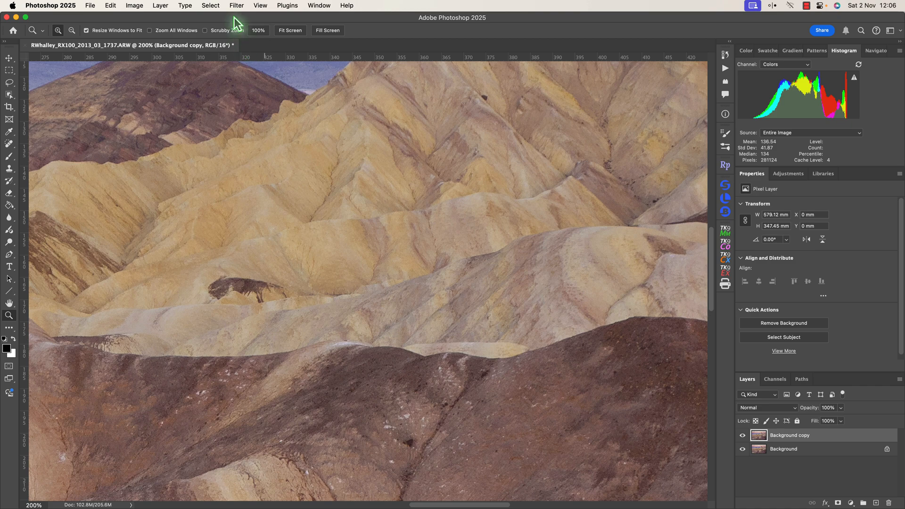
left_click(237, 5)
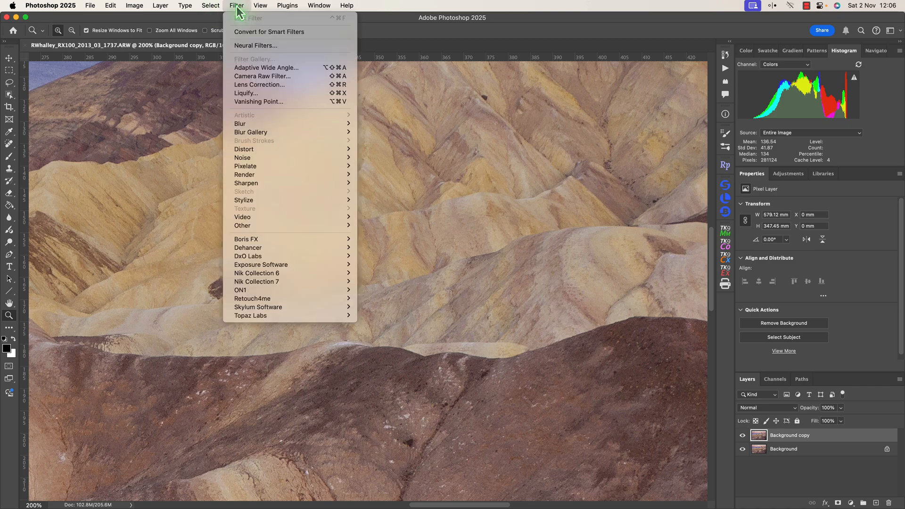
mouse_move(279, 184)
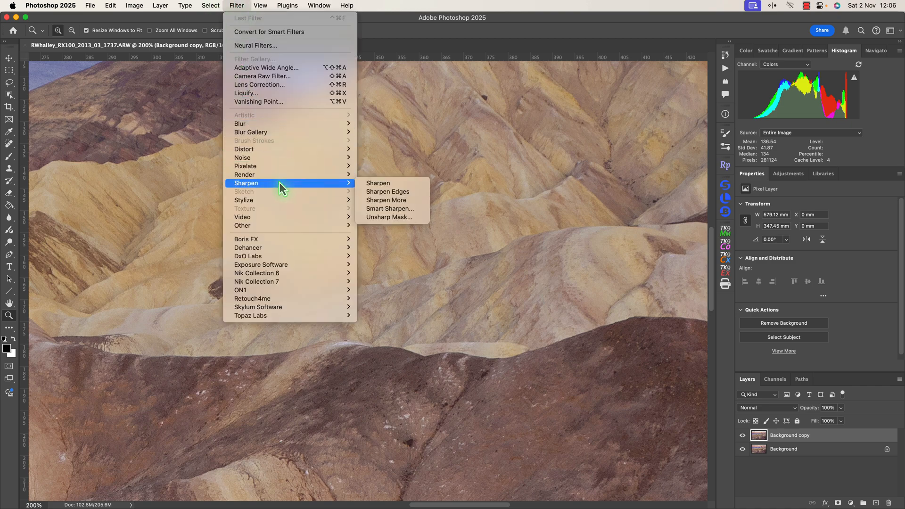
left_click(392, 218)
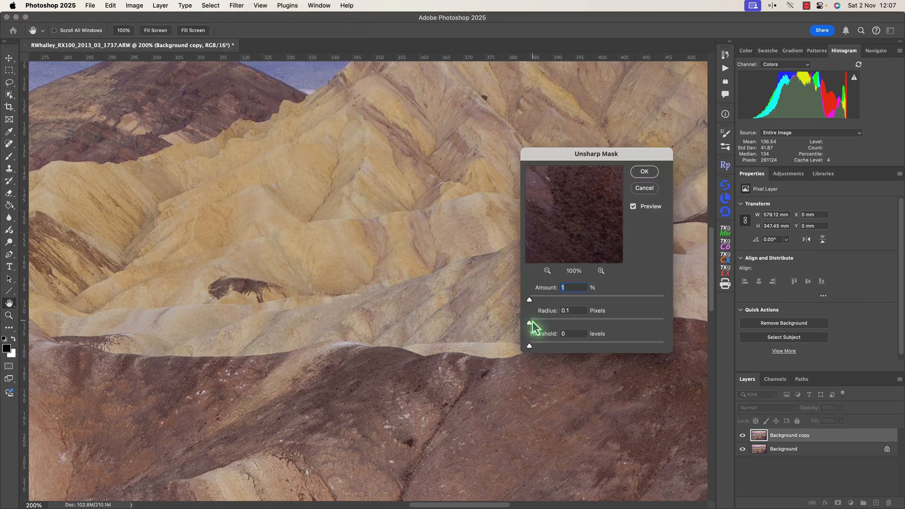
left_click_drag(529, 299, 537, 326)
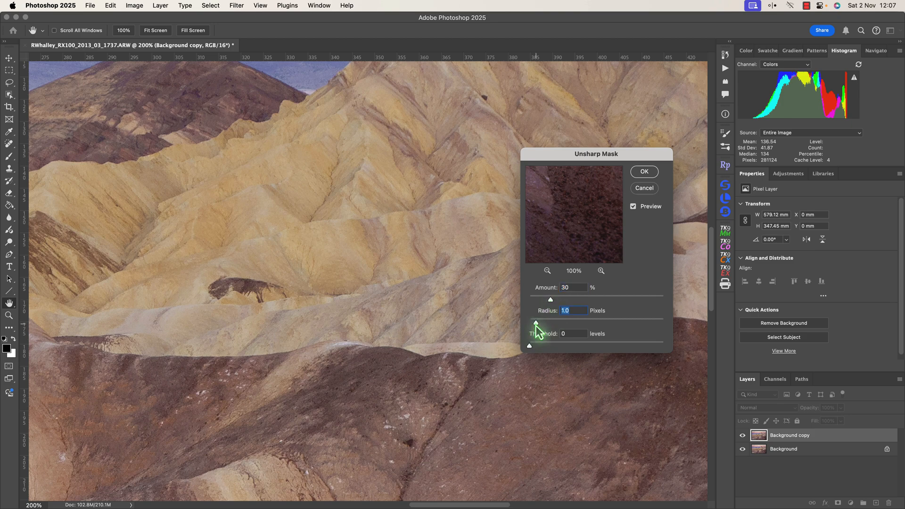
left_click(634, 208)
left_click(634, 208)
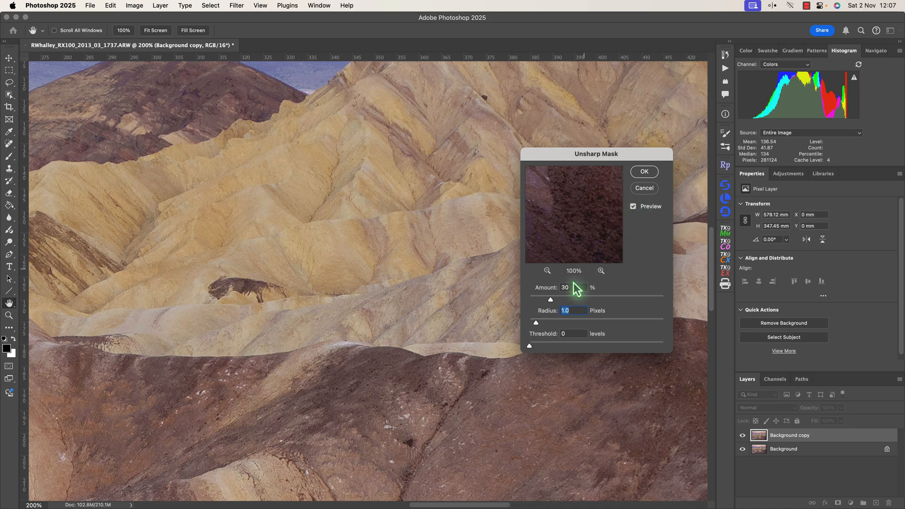
Raise the Unsharp Mask radius to 10.0 and on to 30.6 pixels, and compare the distant mountains with and without the effect
left_click_drag(538, 324, 584, 325)
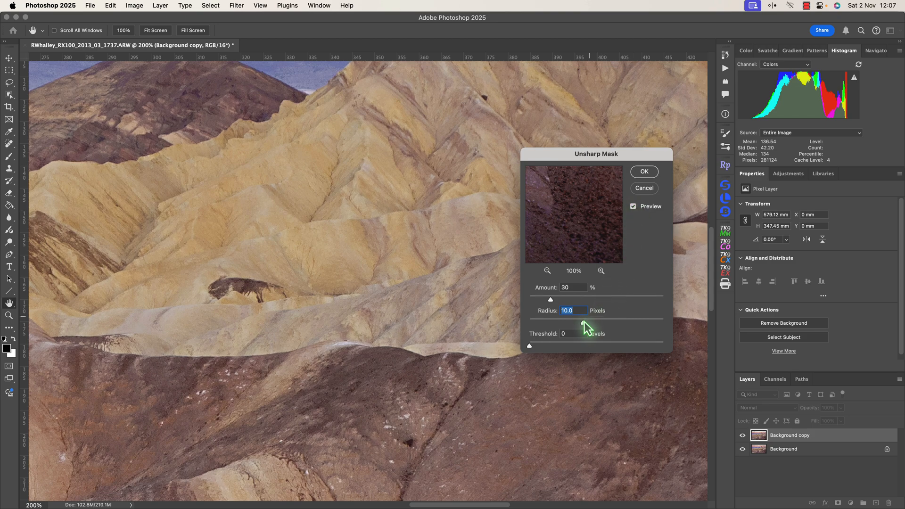
left_click_drag(584, 322, 593, 324)
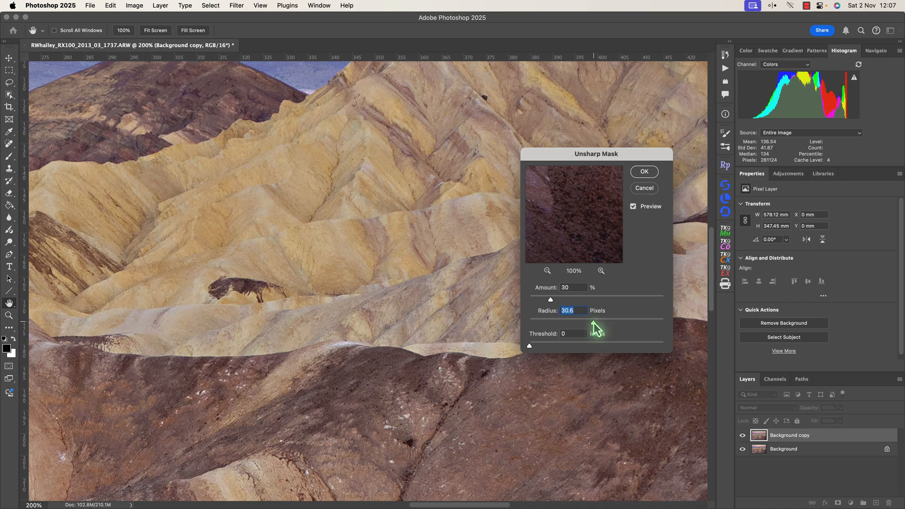
left_click(633, 207)
left_click(634, 206)
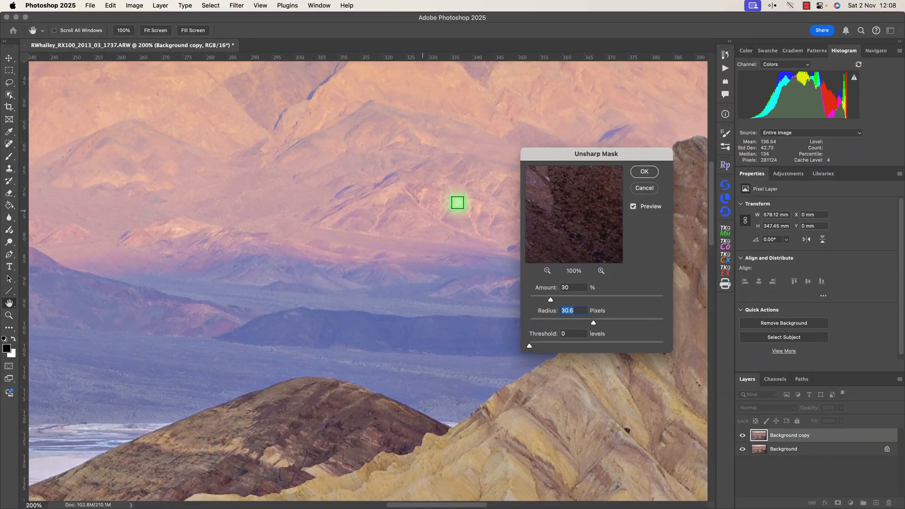
left_click(634, 207)
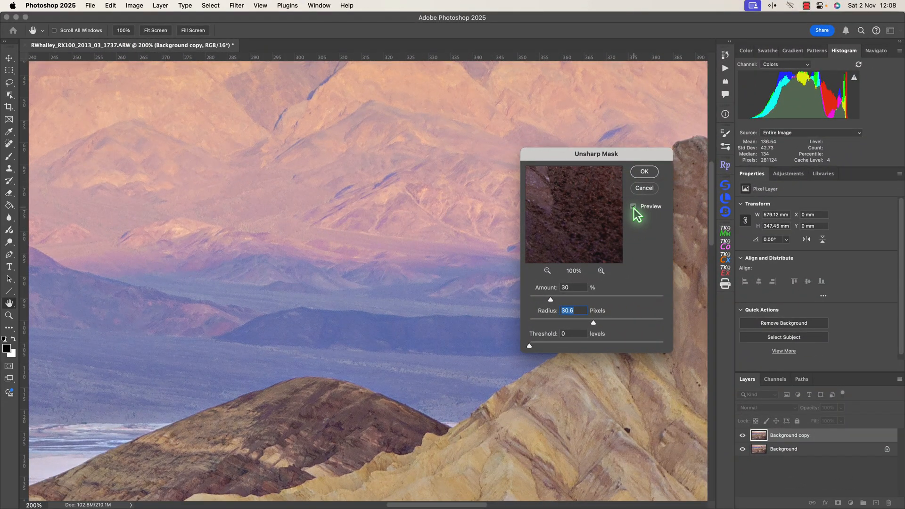
left_click(633, 206)
left_click(633, 207)
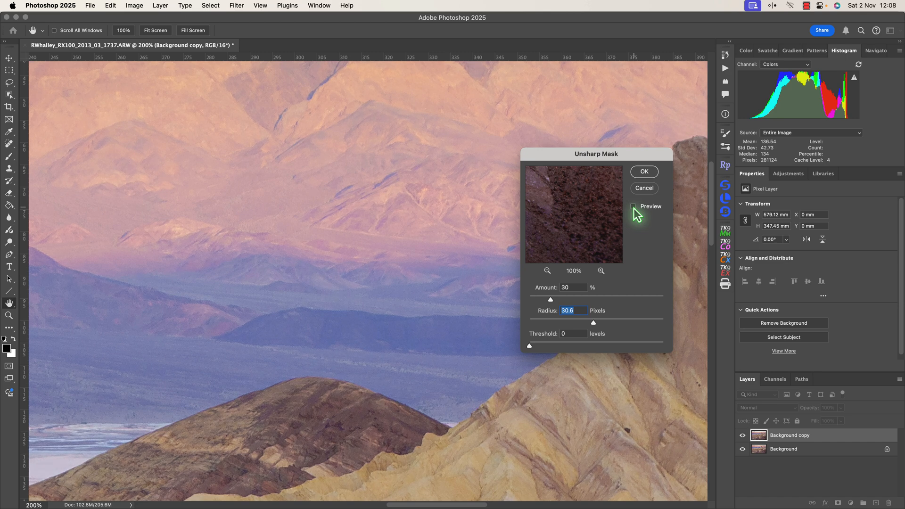
left_click(633, 207)
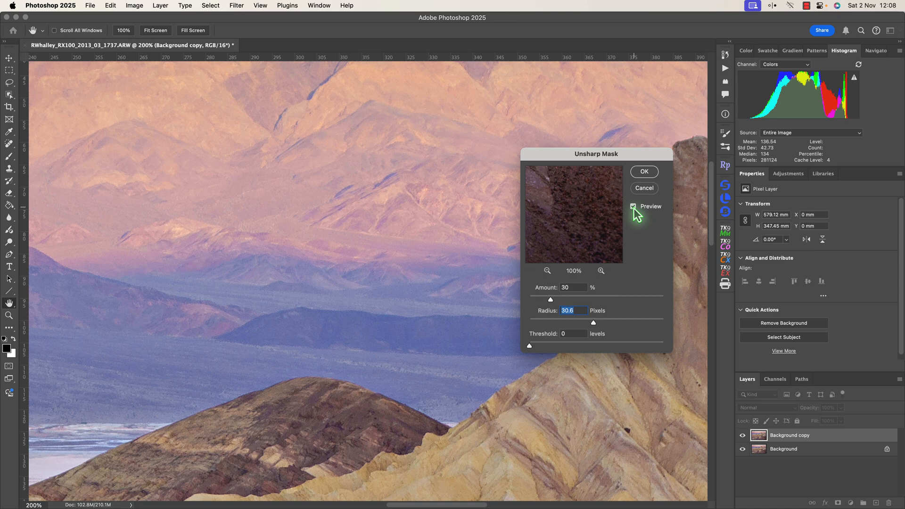
Fit the whole photo in view and compare it with and without the Unsharp Mask effect
key("alt")
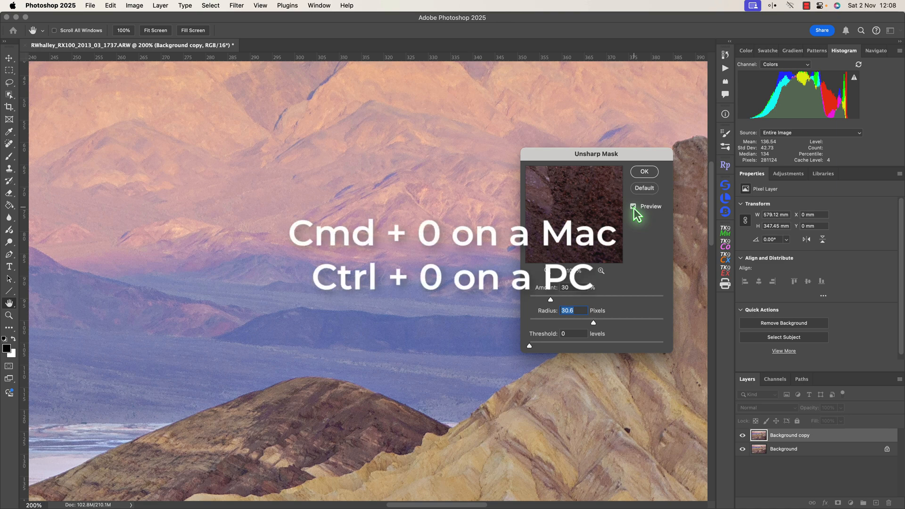
key("super+0")
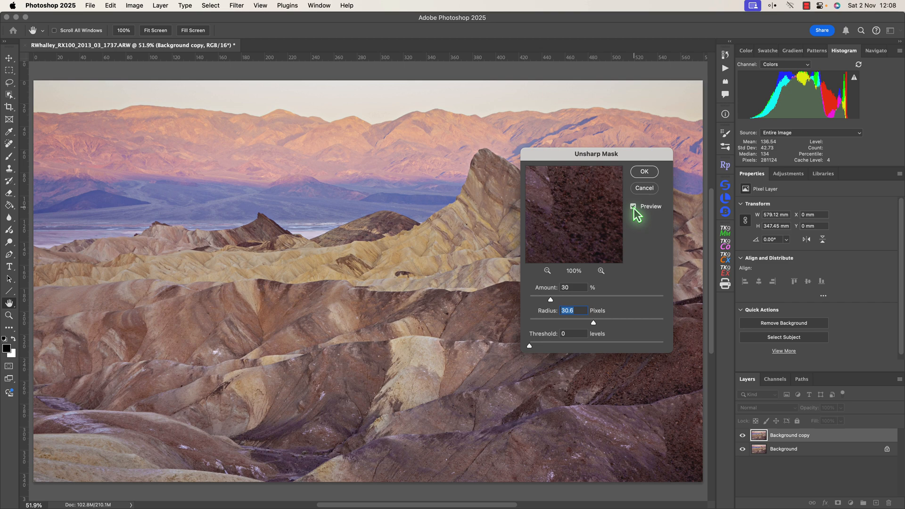
left_click(634, 207)
left_click(634, 208)
left_click(634, 208)
left_click(634, 207)
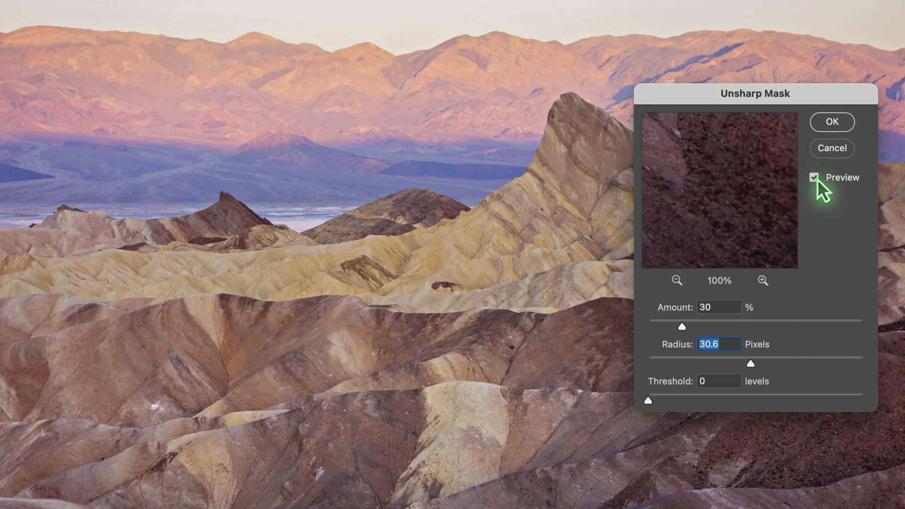
Raise the Unsharp Mask amount to 100% and compare the whole photo with and without the effect
left_click_drag(682, 328, 764, 326)
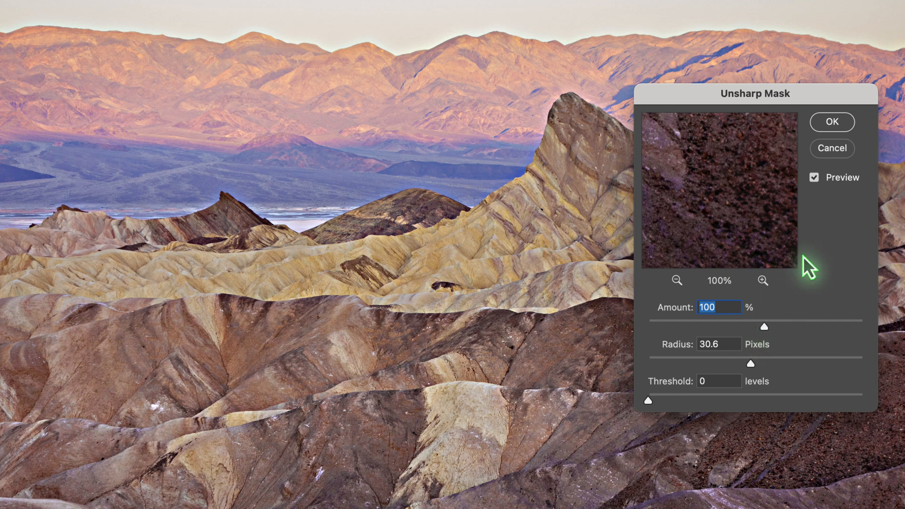
left_click(815, 179)
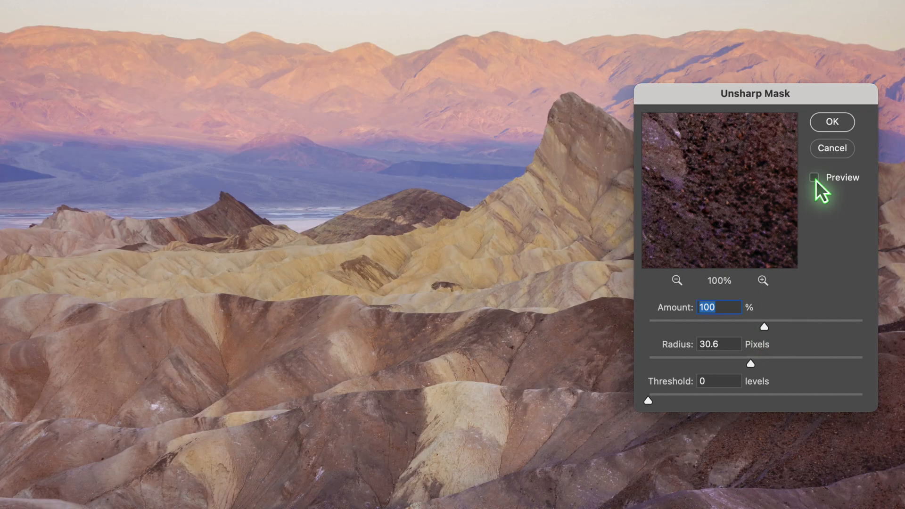
left_click(815, 178)
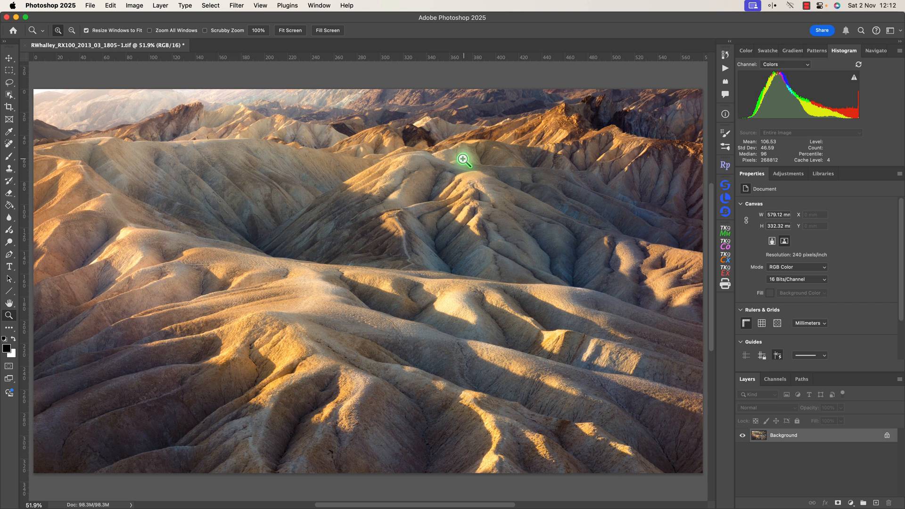
Examine the surface detail of the sunlit foreground hills in the second desert photo at 100% and 200% zoom
left_click(258, 30)
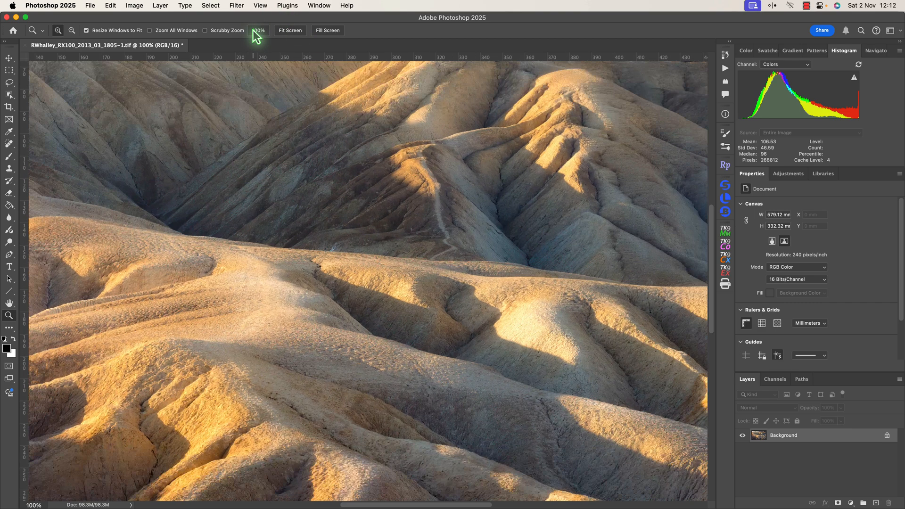
left_click(340, 307)
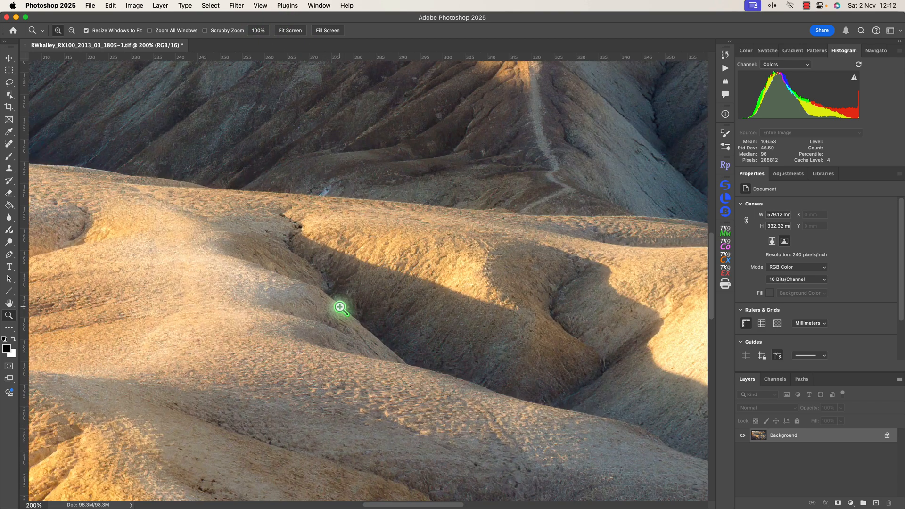
scroll(340, 307, "down", 10)
scroll(340, 307, "left", 6)
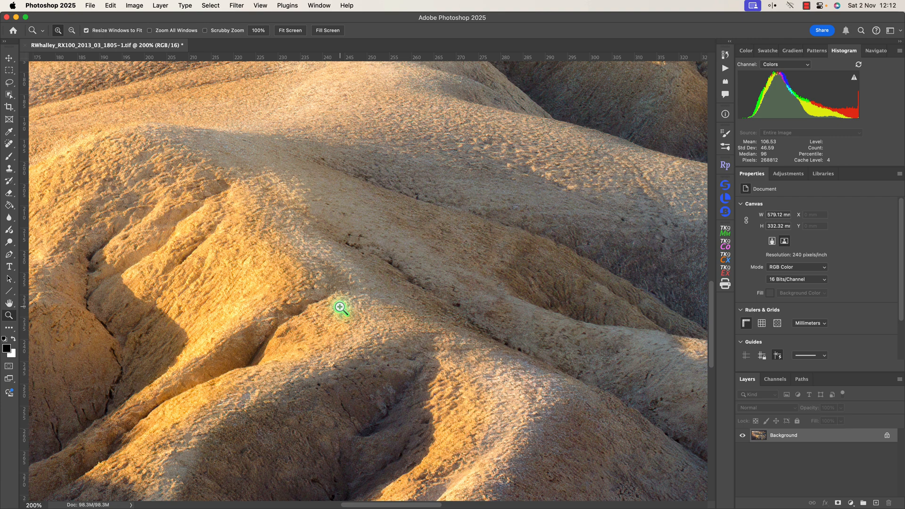
scroll(340, 307, "up", 3)
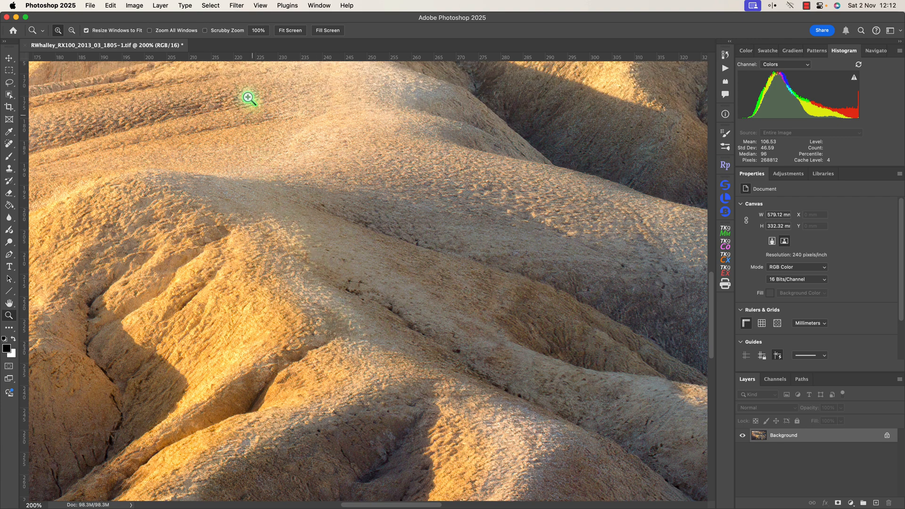
left_click(287, 31)
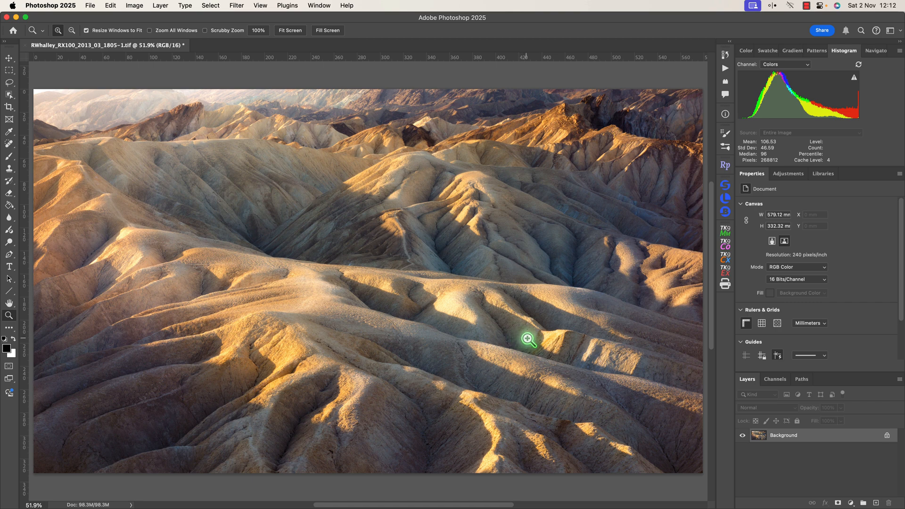
Duplicate the Background layer within the same document
right_click(818, 436)
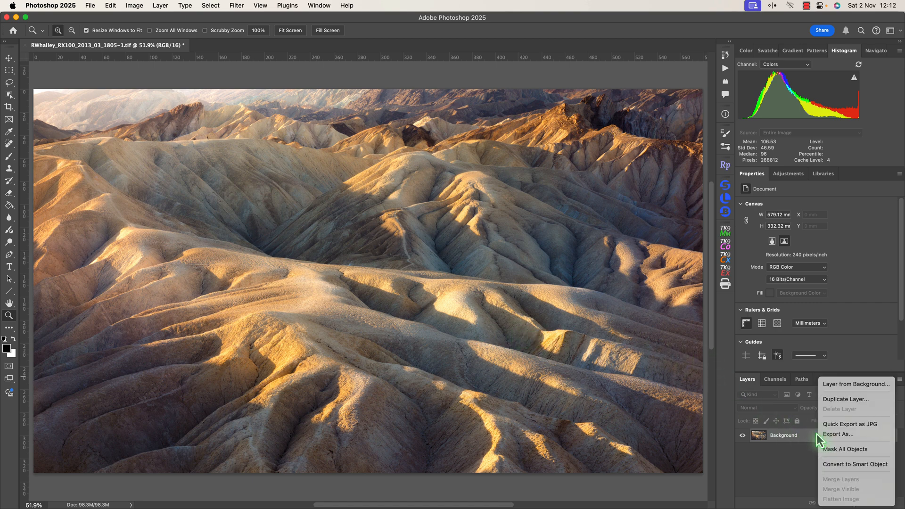
left_click(854, 399)
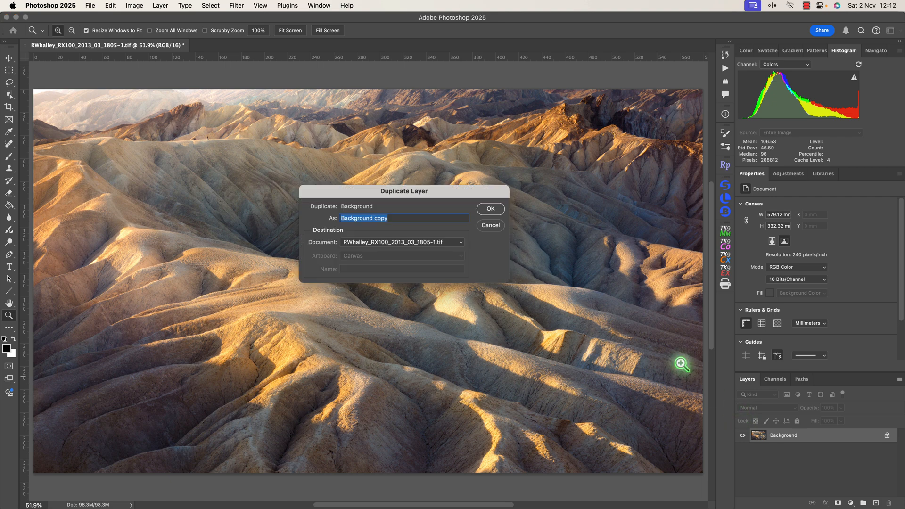
left_click(487, 207)
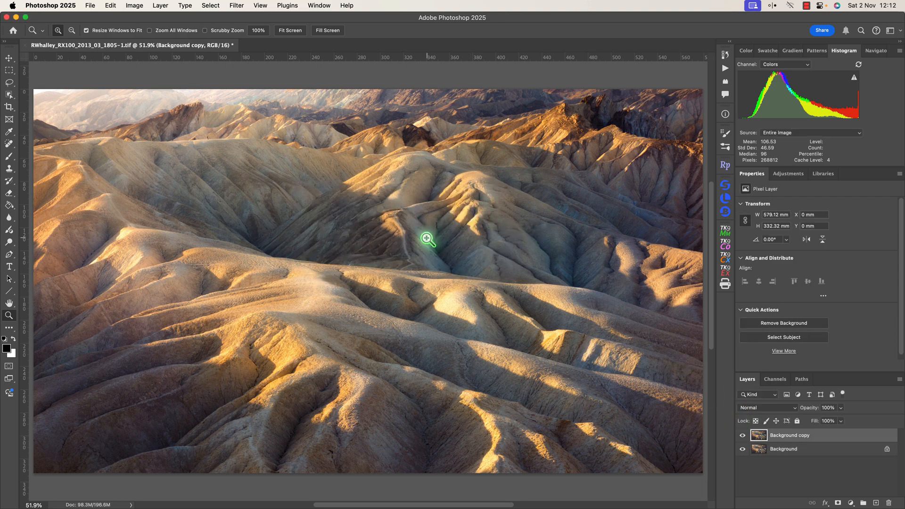
Set up an Unsharp Mask on the Background copy with amount 25% and radius 25.0 pixels, viewing the hills at 100%
left_click(260, 32)
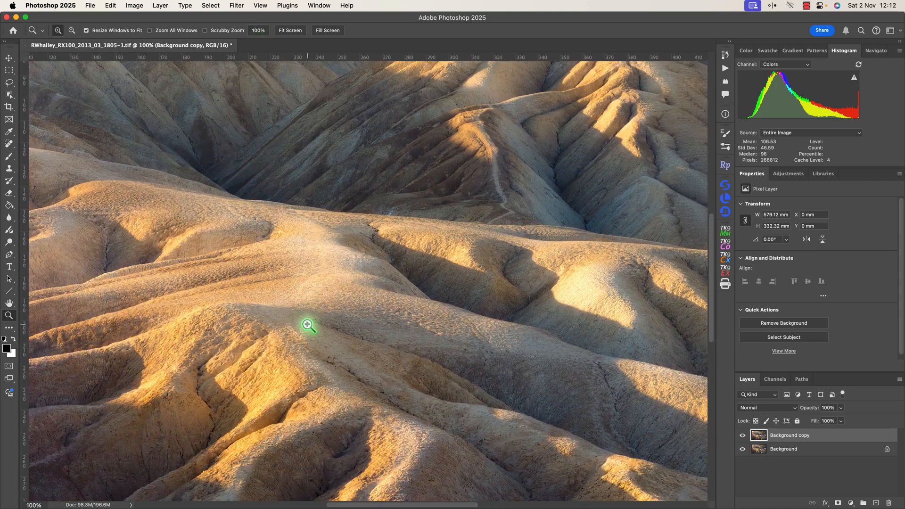
left_click(232, 6)
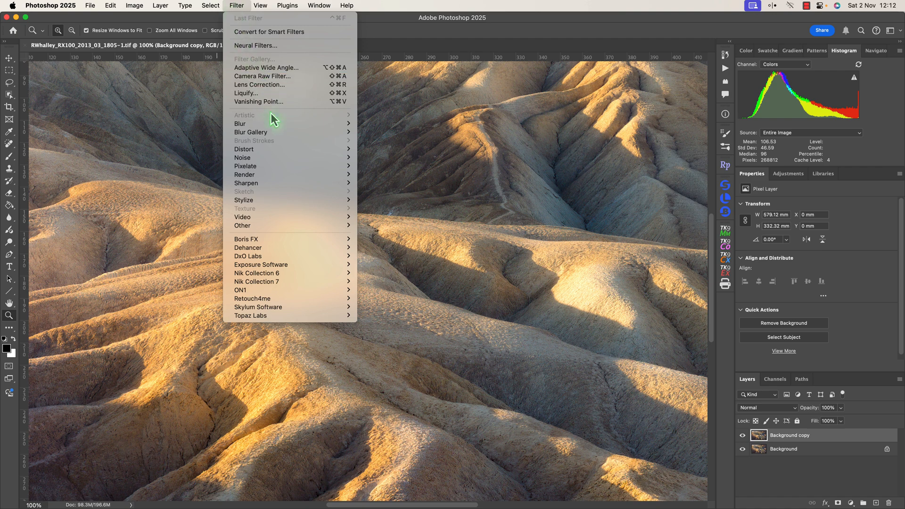
mouse_move(288, 170)
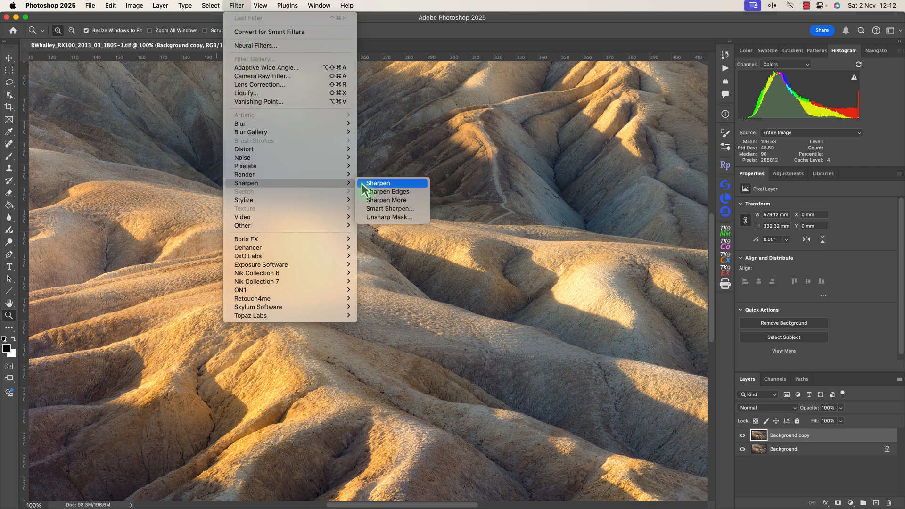
left_click(390, 217)
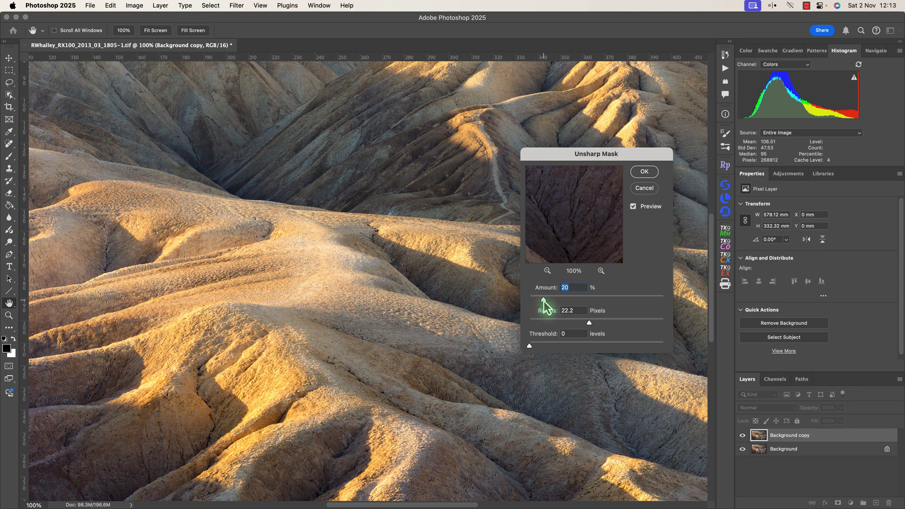
left_click_drag(544, 300, 547, 300)
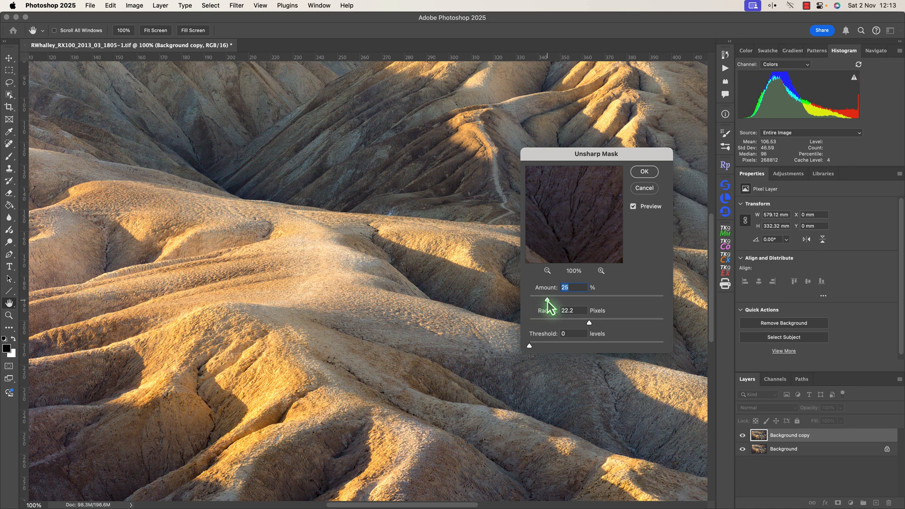
left_click_drag(589, 323, 590, 323)
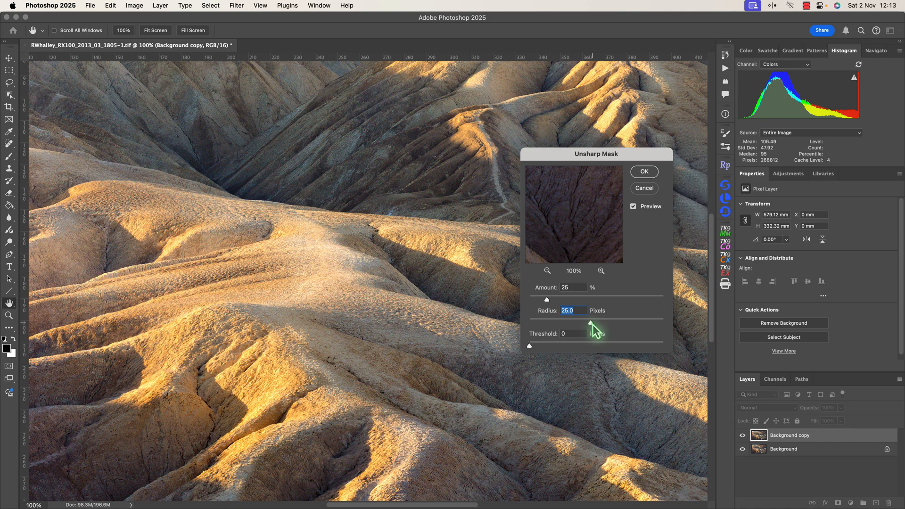
Compare the hills with and without the Unsharp Mask effect and apply the filter to the Background copy
left_click(634, 207)
left_click(634, 207)
left_click(633, 207)
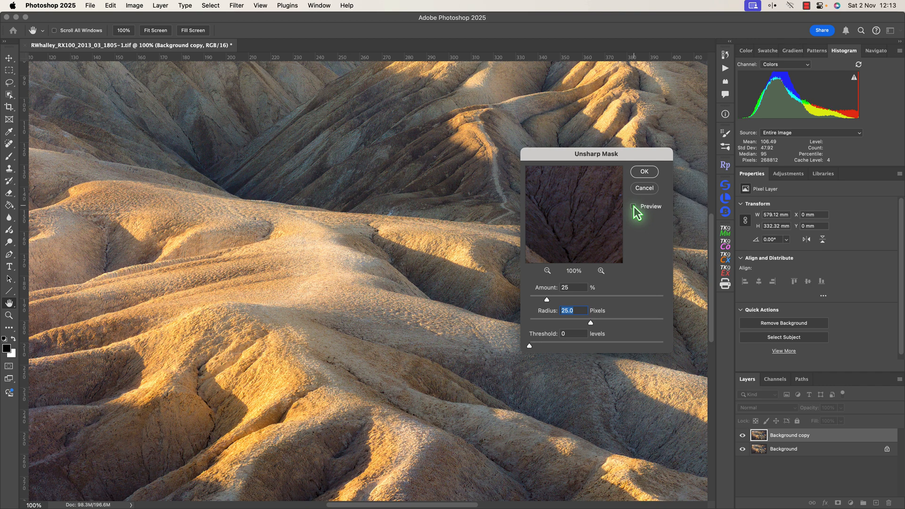
left_click(634, 207)
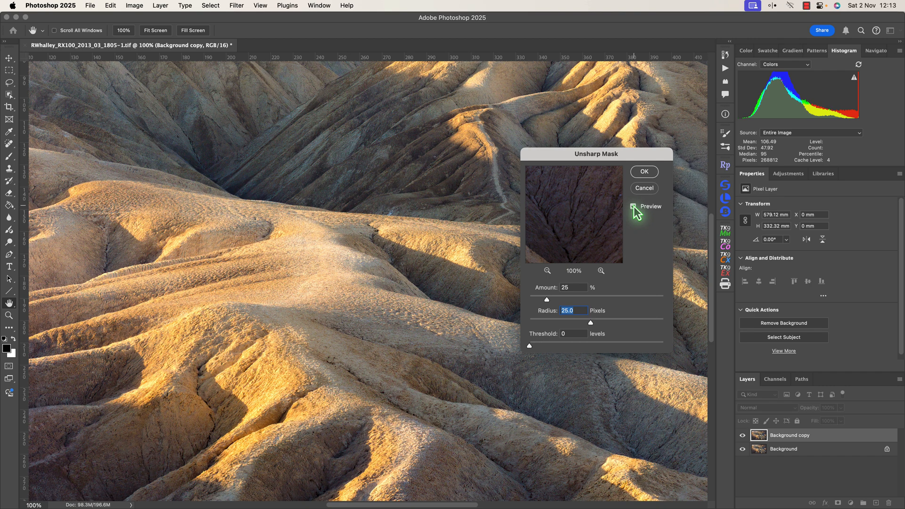
left_click(644, 172)
Compare the whole photo with the sharpened Background copy hidden and shown
key("z")
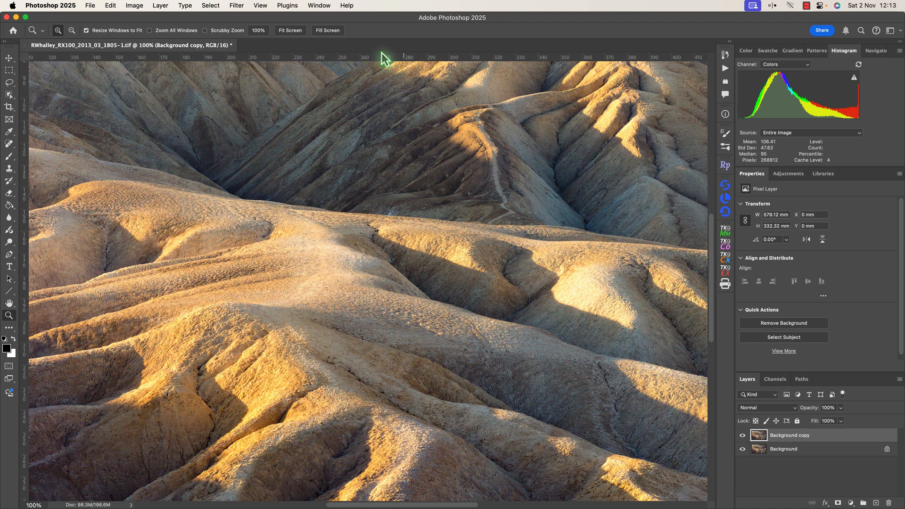
left_click(301, 40)
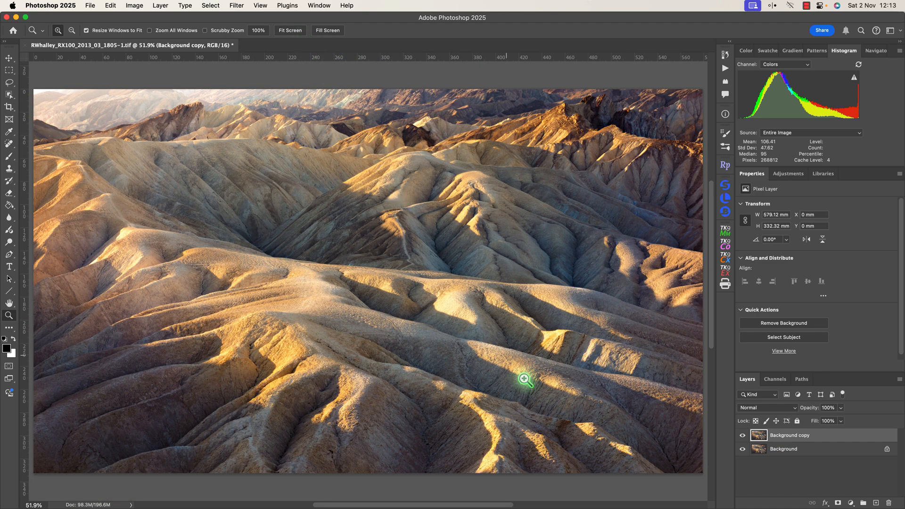
left_click(743, 441)
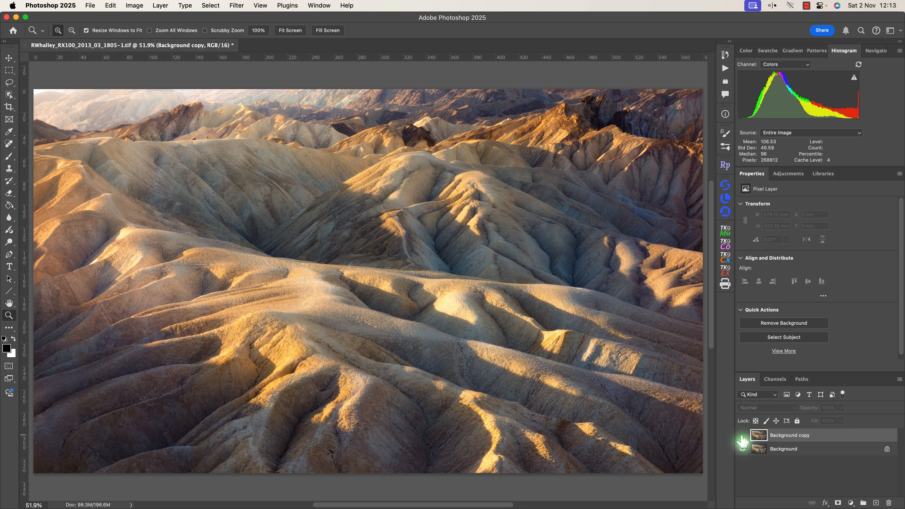
left_click(743, 441)
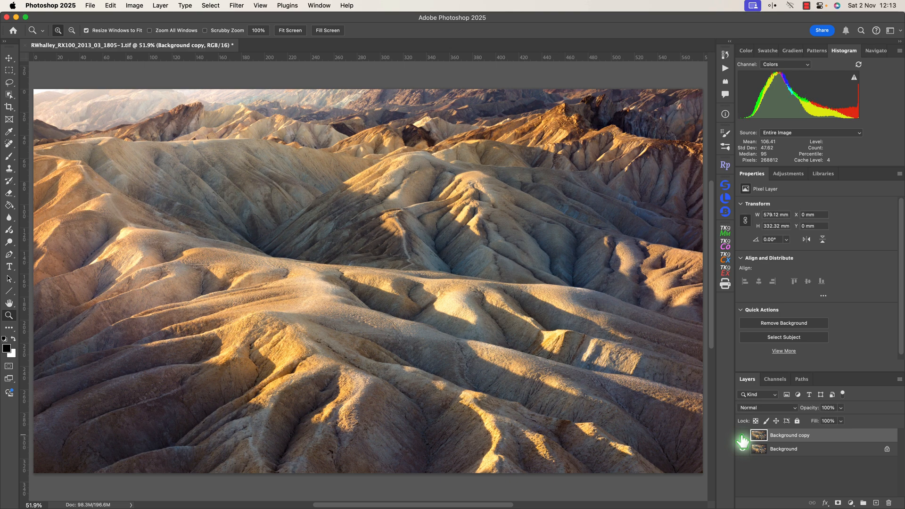
left_click(743, 442)
left_click(743, 441)
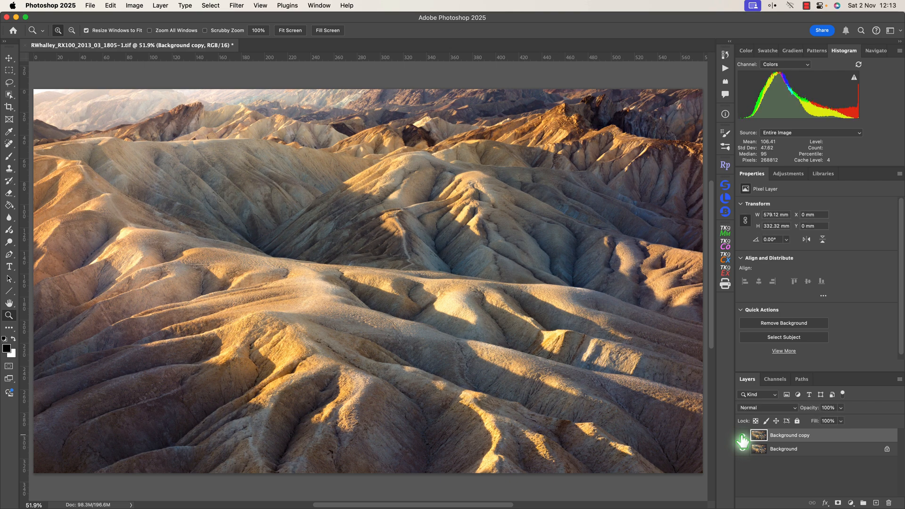